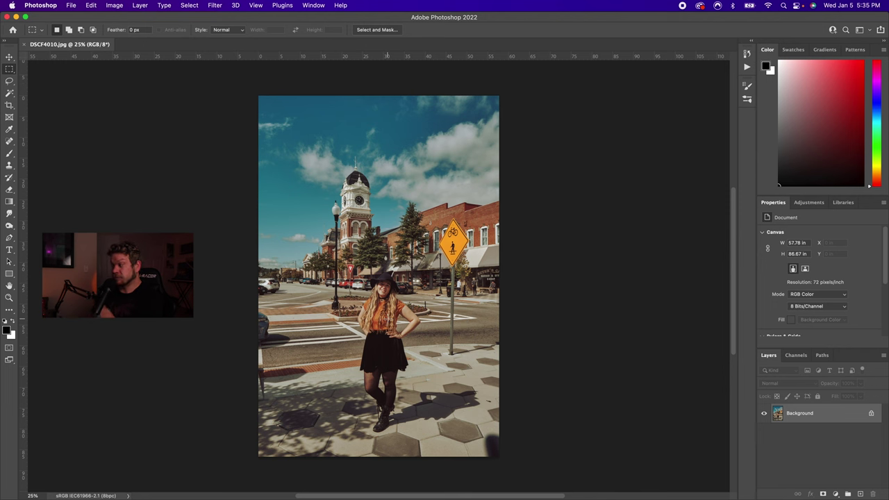
Step: Open Filter > Neural Filters on Layer 0 and show the Depth Blur settings
{"action": "left_click", "coordinate": [216, 5]}
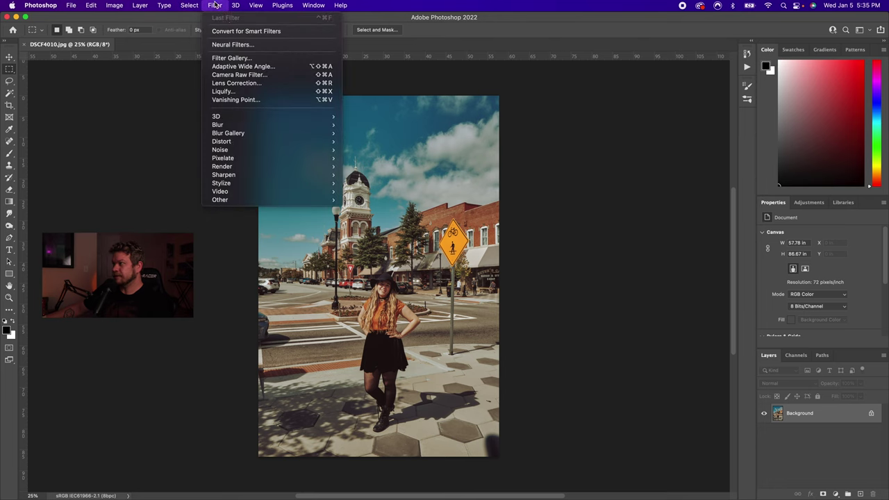
{"action": "left_click", "coordinate": [233, 46]}
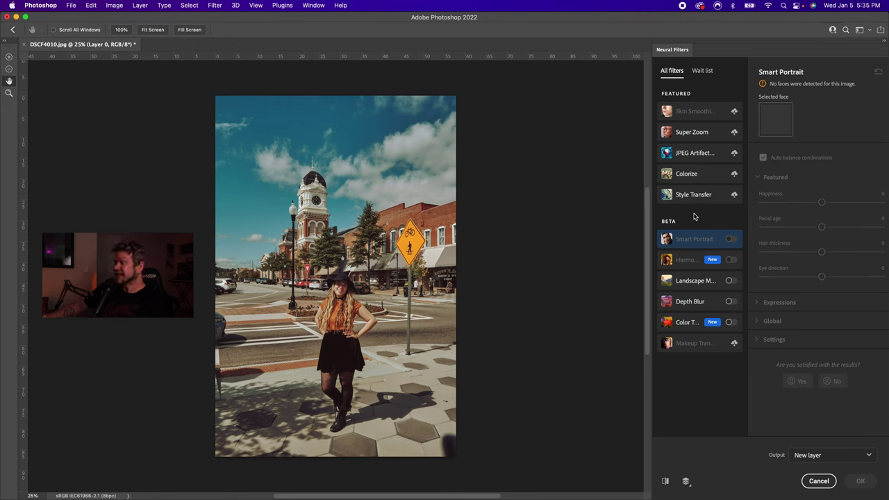
{"action": "left_click", "coordinate": [690, 302]}
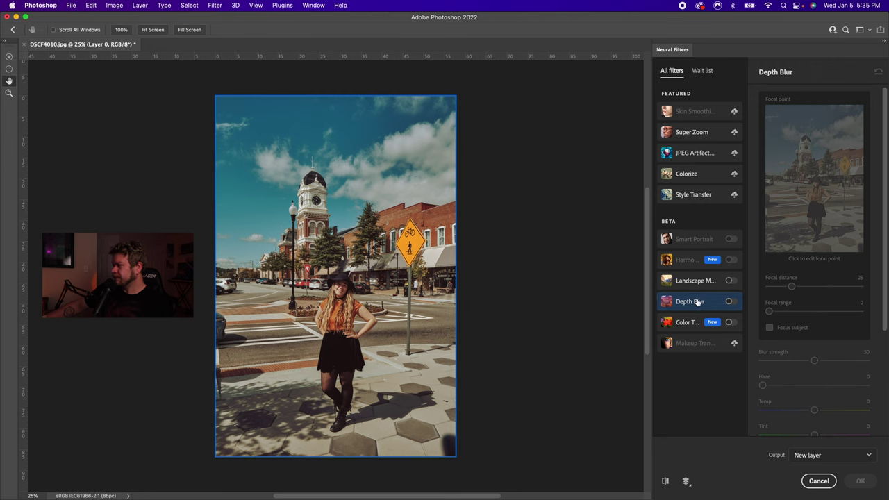
Step: Enable Depth Blur with Focus subject checked, zooming in to check the woman stays sharp
{"action": "left_click", "coordinate": [731, 302]}
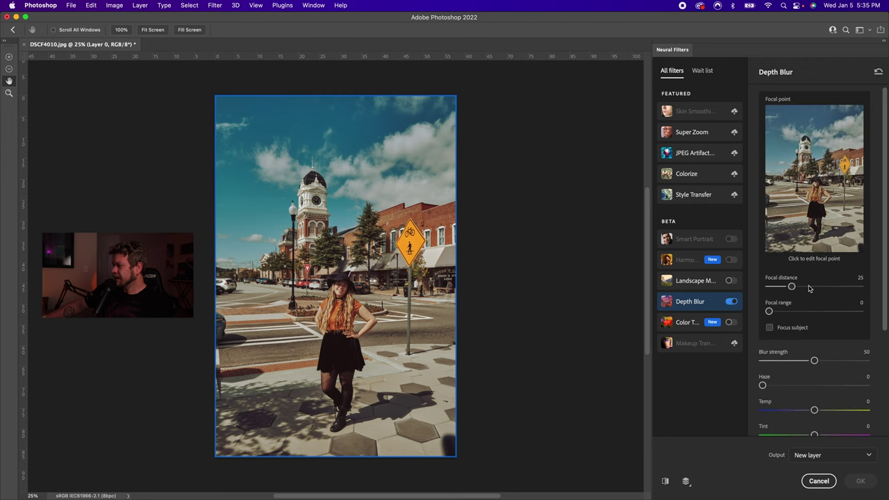
{"action": "left_click", "coordinate": [770, 330]}
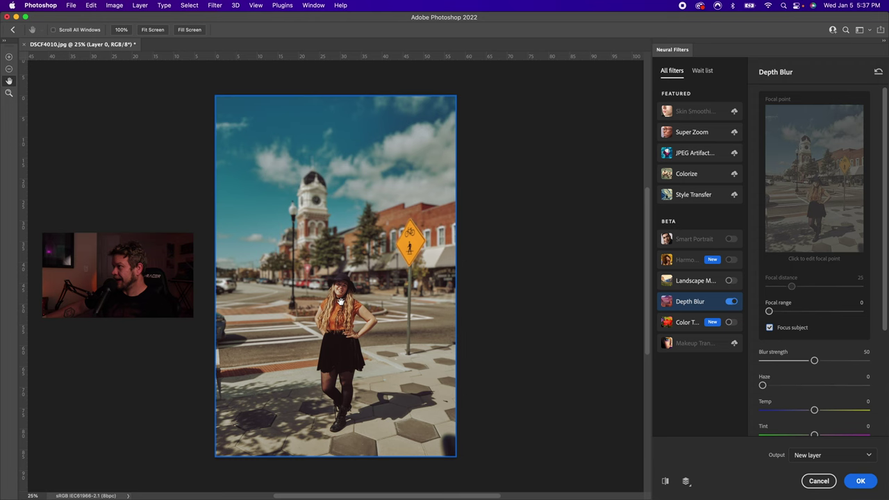
{"action": "left_click", "coordinate": [9, 93]}
{"action": "left_click", "coordinate": [355, 318]}
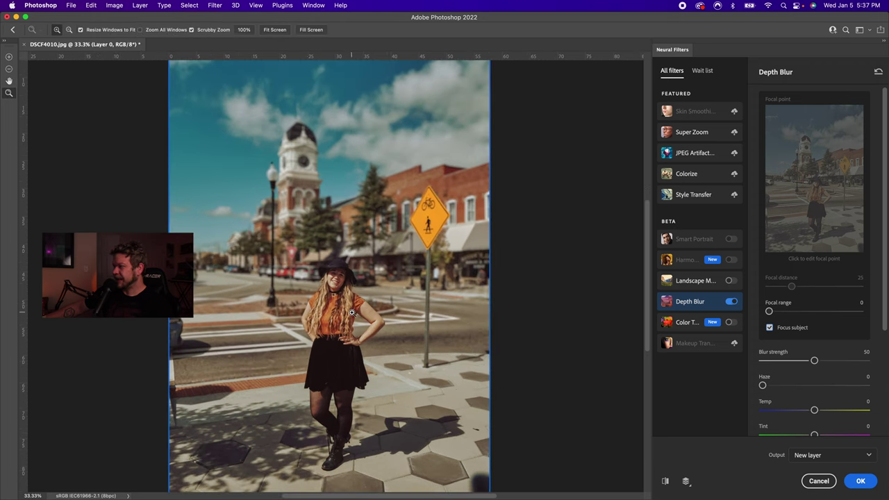
Step: Lower the Depth Blur strength to 35 after zooming in and back out to inspect
{"action": "left_click", "coordinate": [350, 326]}
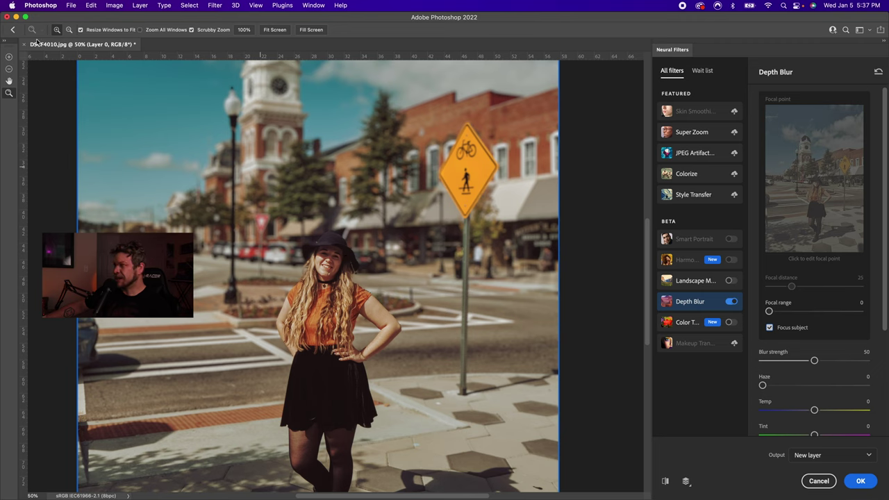
{"action": "left_click", "coordinate": [68, 29]}
{"action": "left_click", "coordinate": [353, 339]}
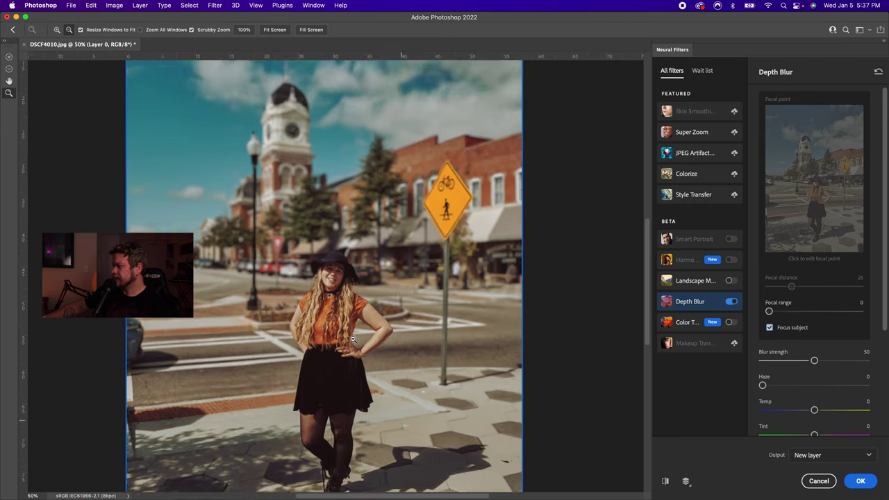
{"action": "left_click_drag", "start_coordinate": [815, 362], "coordinate": [799, 362]}
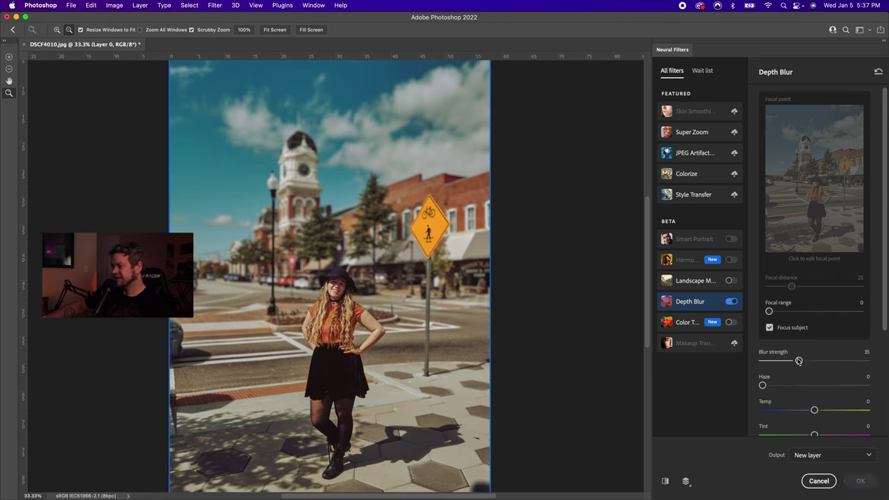
Step: Raise the Depth Blur strength to 42 after checking the face close up and fitting the screen
{"action": "scroll", "coordinate": [799, 361], "scroll_direction": "down", "scroll_amount": 4}
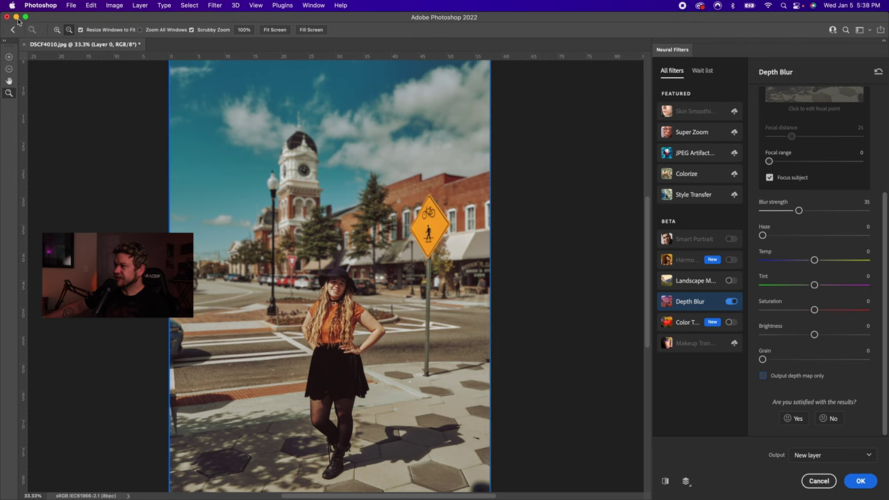
{"action": "left_click", "coordinate": [57, 30]}
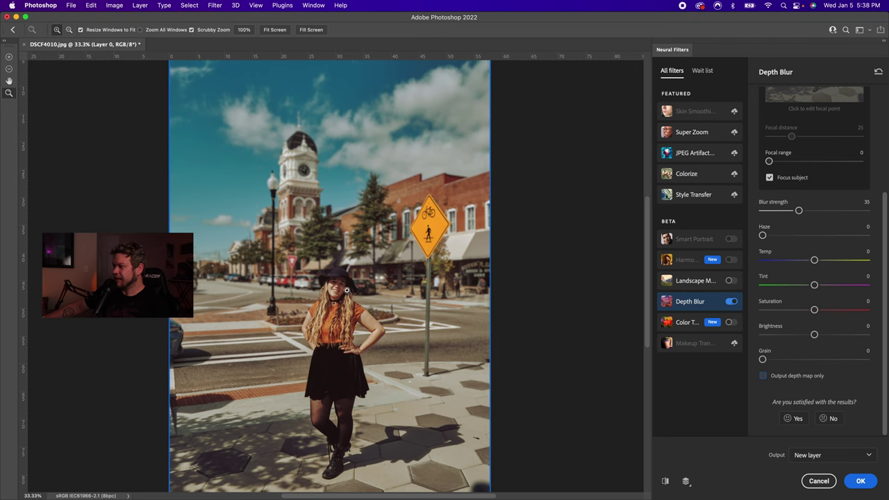
{"action": "left_click", "coordinate": [332, 284]}
{"action": "left_click", "coordinate": [332, 284]}
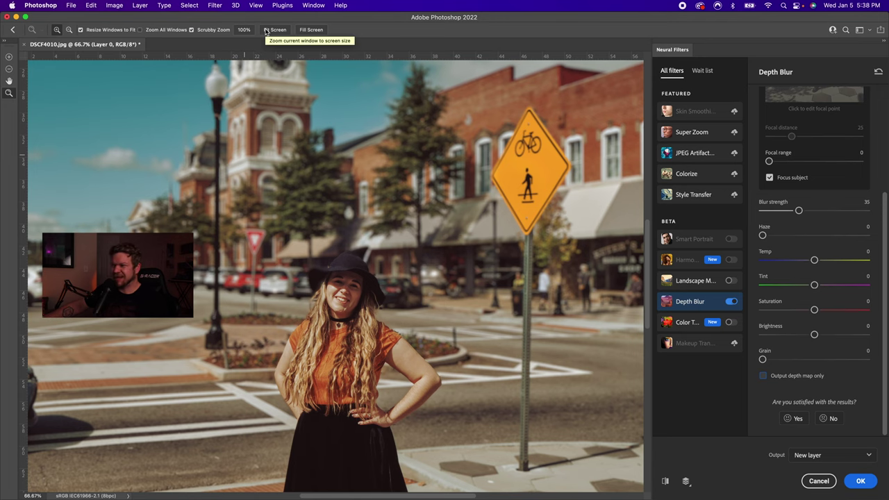
{"action": "left_click", "coordinate": [275, 30]}
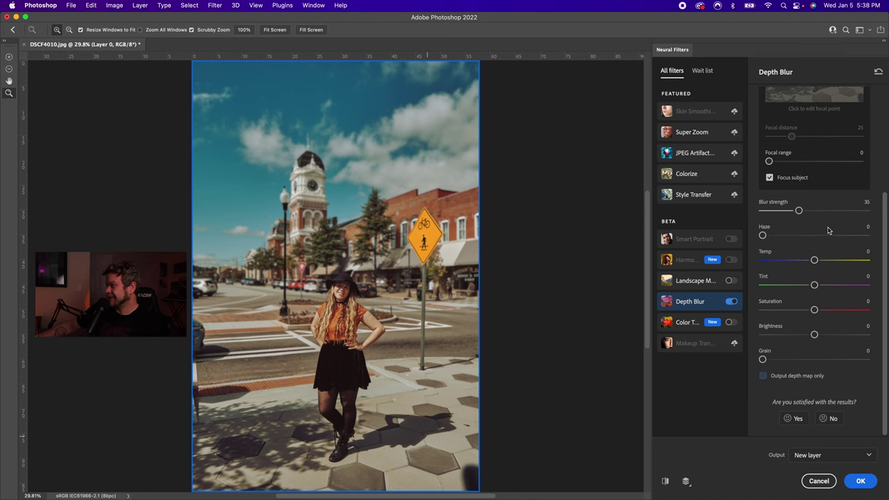
{"action": "scroll", "coordinate": [813, 216], "scroll_direction": "up", "scroll_amount": 3}
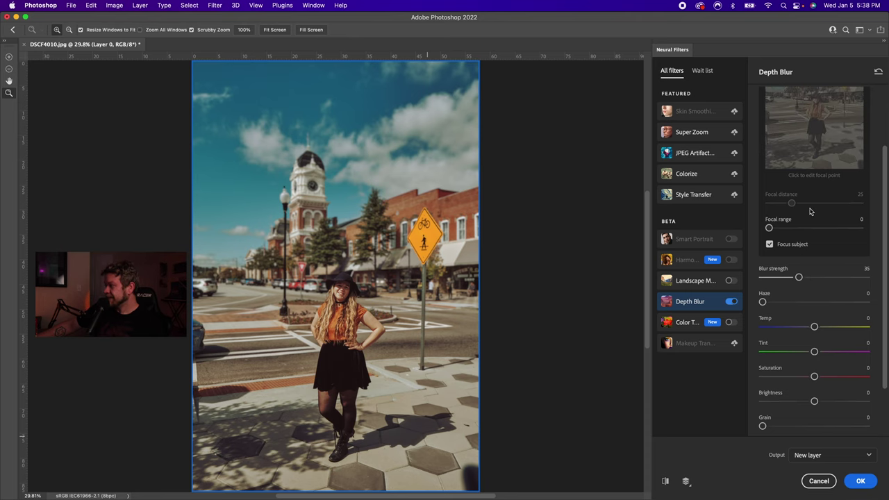
{"action": "scroll", "coordinate": [811, 212], "scroll_direction": "up", "scroll_amount": 2}
{"action": "left_click_drag", "start_coordinate": [800, 312], "coordinate": [807, 312]}
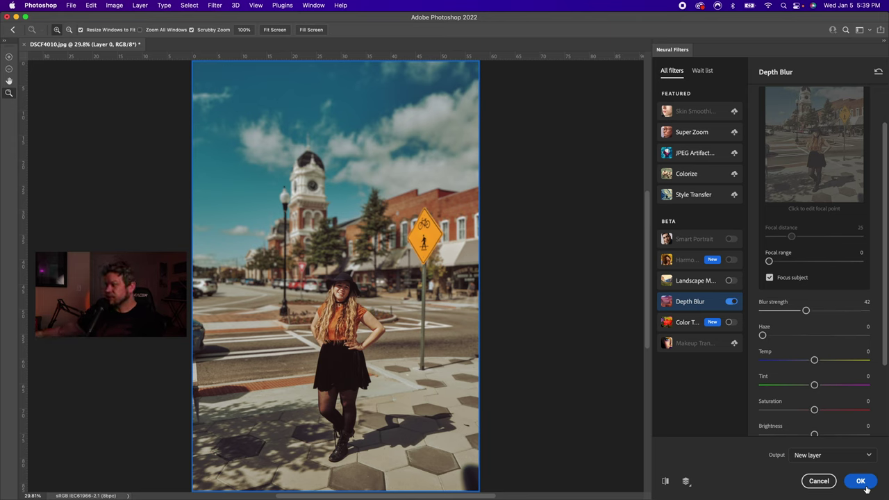
Step: Apply Depth Blur as Layer 1, compare its visibility, leave it hidden and select Background
{"action": "left_click", "coordinate": [862, 482]}
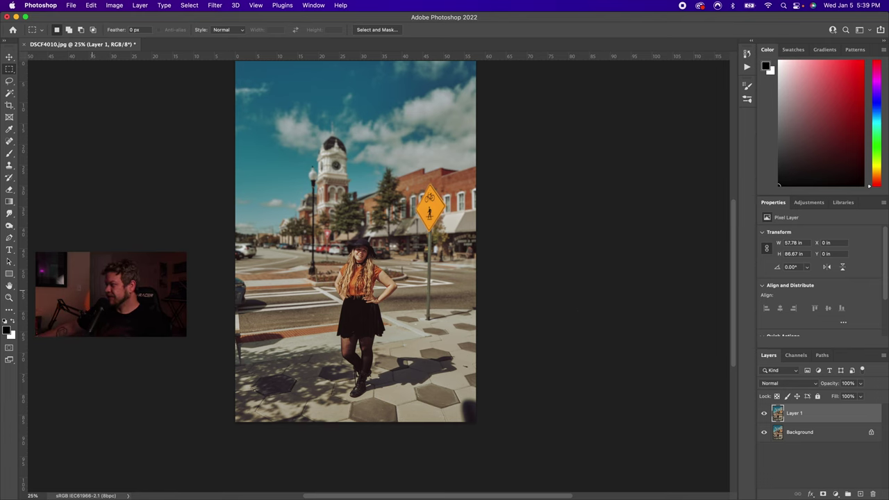
{"action": "scroll", "coordinate": [555, 287], "scroll_direction": "up", "scroll_amount": 1}
{"action": "left_click", "coordinate": [765, 414]}
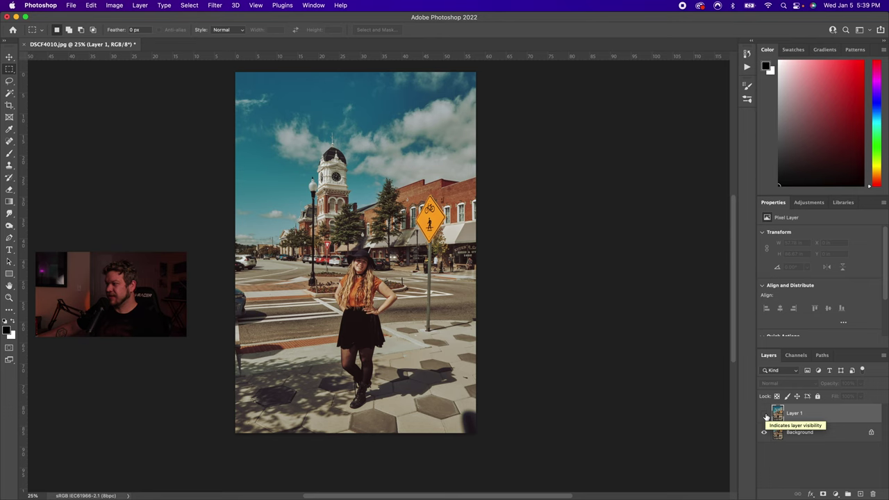
{"action": "left_click", "coordinate": [765, 414]}
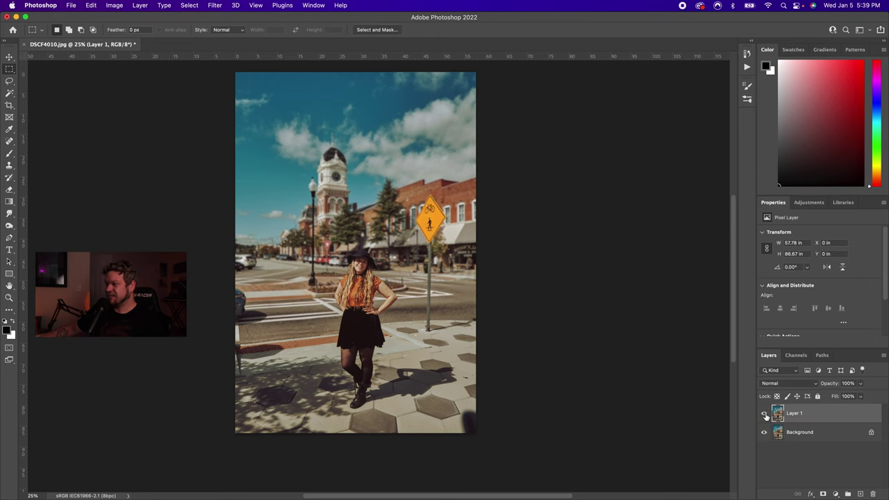
{"action": "left_click", "coordinate": [765, 414]}
{"action": "left_click", "coordinate": [779, 434]}
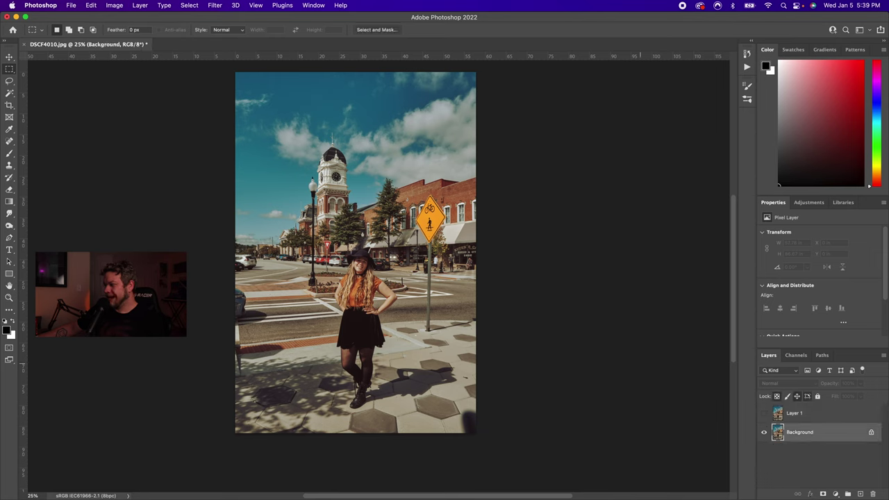
Step: Select the woman with Select Subject and zoom in on her hat
{"action": "left_click", "coordinate": [11, 94]}
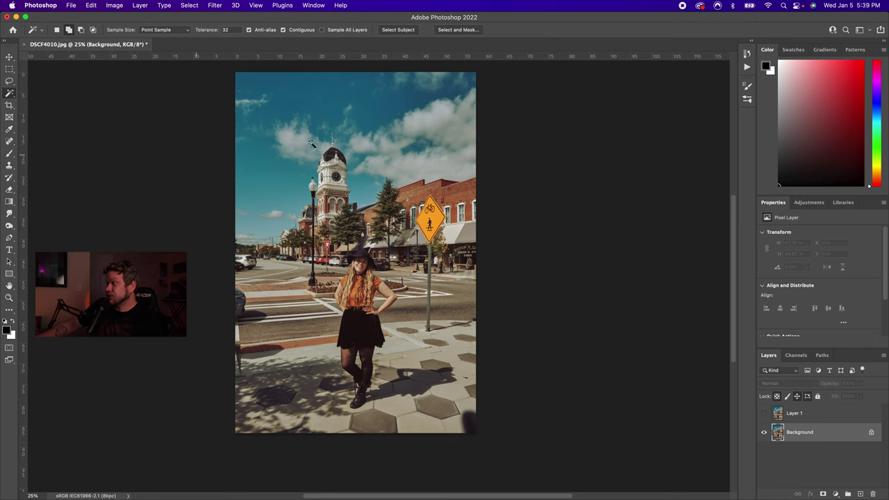
{"action": "left_click", "coordinate": [396, 30]}
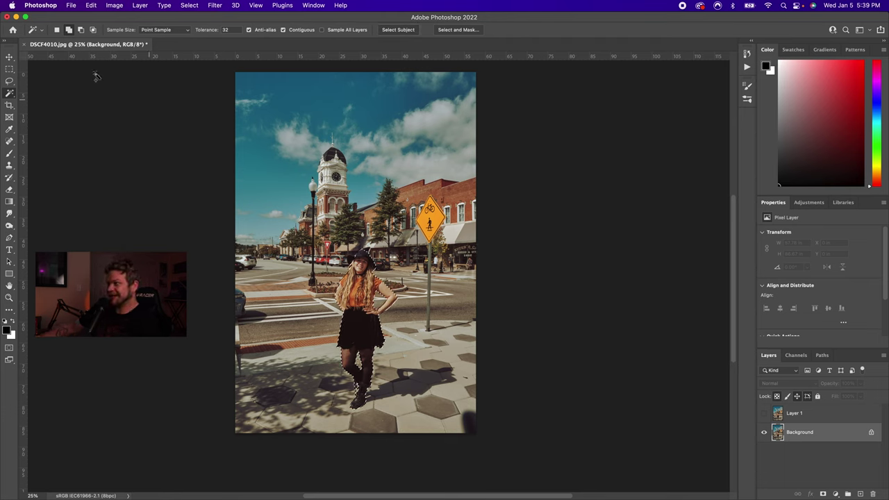
{"action": "key", "text": "z"}
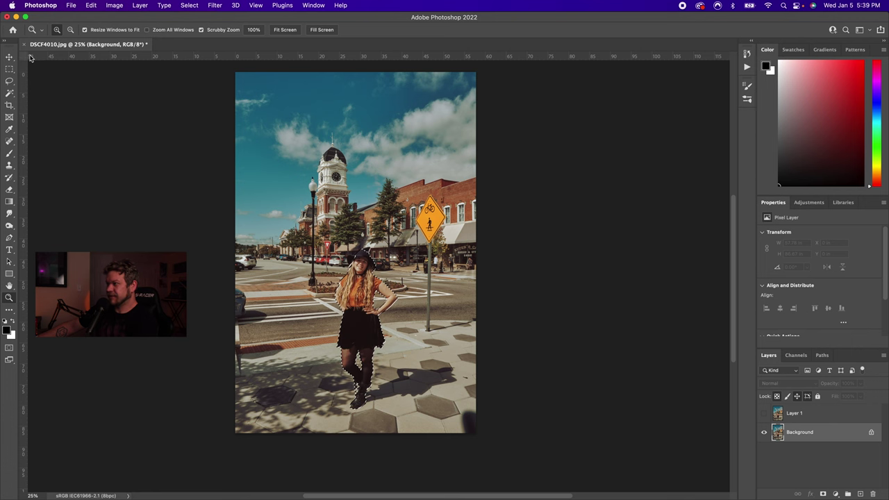
{"action": "left_click_drag", "start_coordinate": [363, 262], "coordinate": [365, 258]}
{"action": "left_click", "coordinate": [364, 258]}
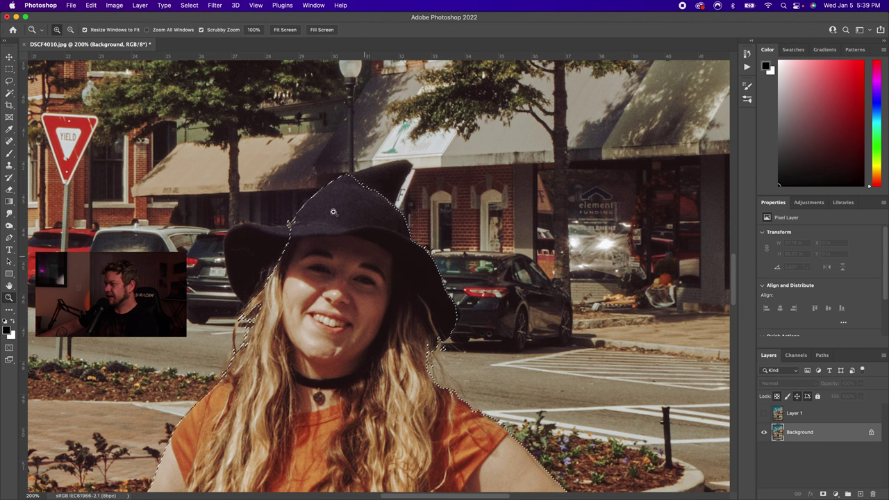
Step: Add the hat's pointed tip and left edge to the selection with the Lasso
{"action": "left_click", "coordinate": [9, 82]}
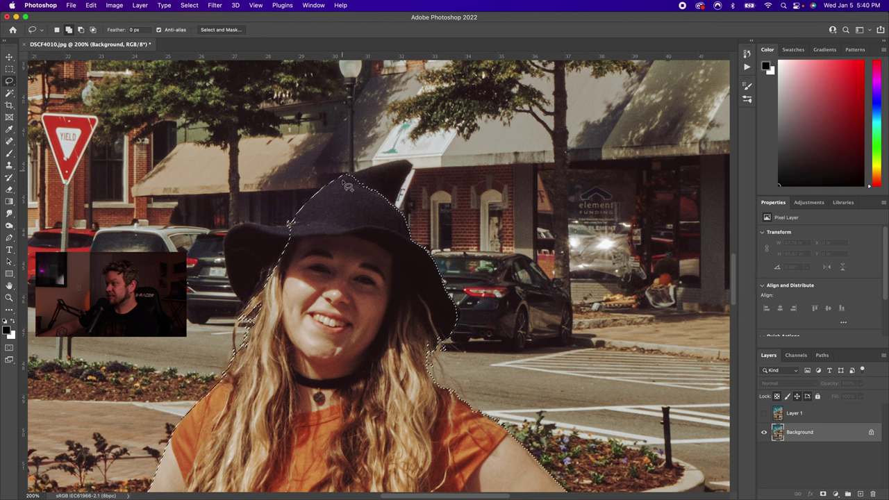
{"action": "mouse_move", "coordinate": [387, 170]}
{"action": "left_mouse_down"}
{"action": "mouse_move", "coordinate": [407, 159]}
{"action": "mouse_move", "coordinate": [391, 205]}
{"action": "mouse_move", "coordinate": [339, 174]}
{"action": "left_mouse_up"}
{"action": "mouse_move", "coordinate": [289, 224]}
{"action": "left_mouse_down"}
{"action": "mouse_move", "coordinate": [227, 230]}
{"action": "mouse_move", "coordinate": [232, 287]}
{"action": "mouse_move", "coordinate": [249, 308]}
{"action": "mouse_move", "coordinate": [277, 291]}
{"action": "mouse_move", "coordinate": [301, 232]}
{"action": "left_mouse_up"}
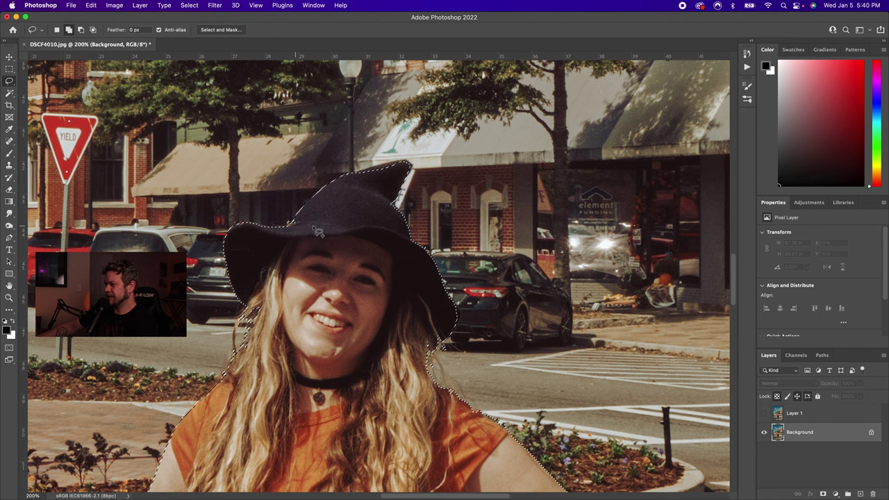
Step: Fit the image on screen and copy the selected woman onto a new Layer 2
{"action": "key", "text": "z"}
{"action": "left_click", "coordinate": [276, 31]}
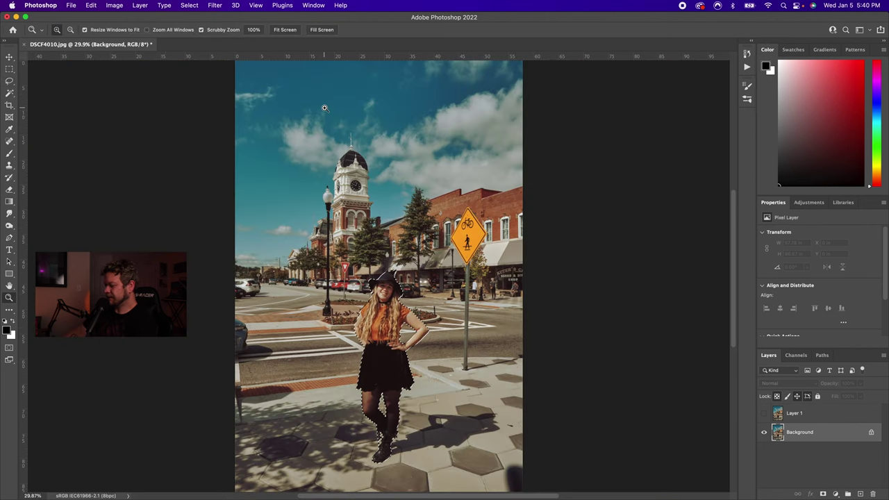
{"action": "key", "text": "super+j"}
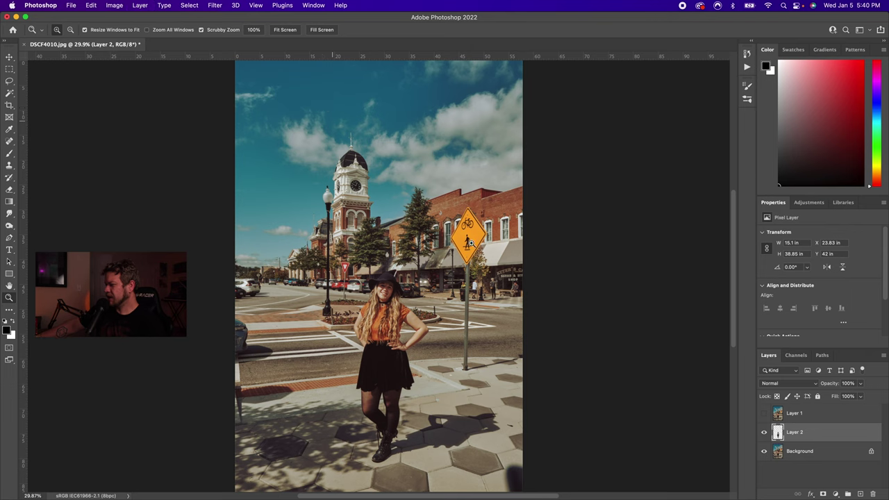
Step: Duplicate the Background layer and give the copy a hexagon Lens Blur of radius 42
{"action": "left_click", "coordinate": [813, 455]}
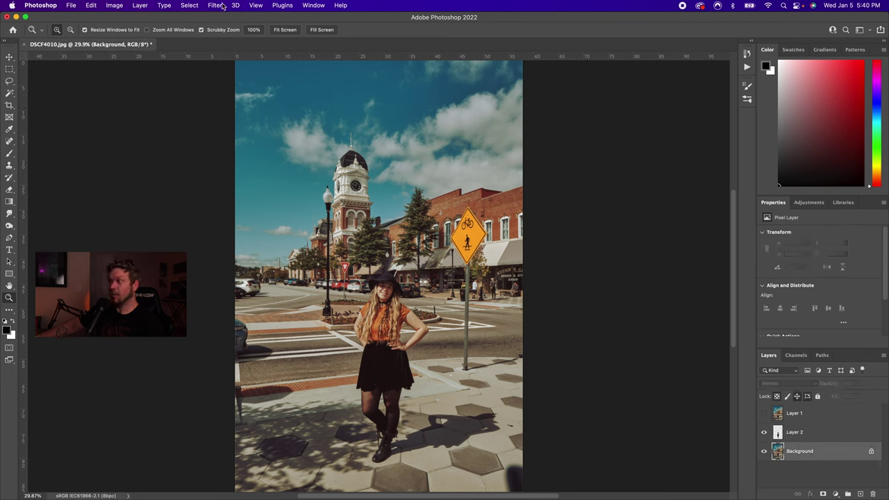
{"action": "key", "text": "super+j"}
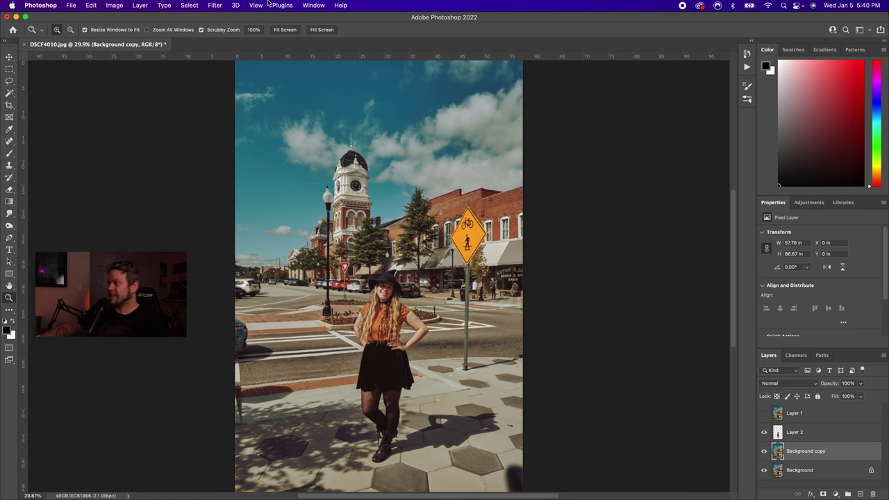
{"action": "left_click", "coordinate": [216, 5]}
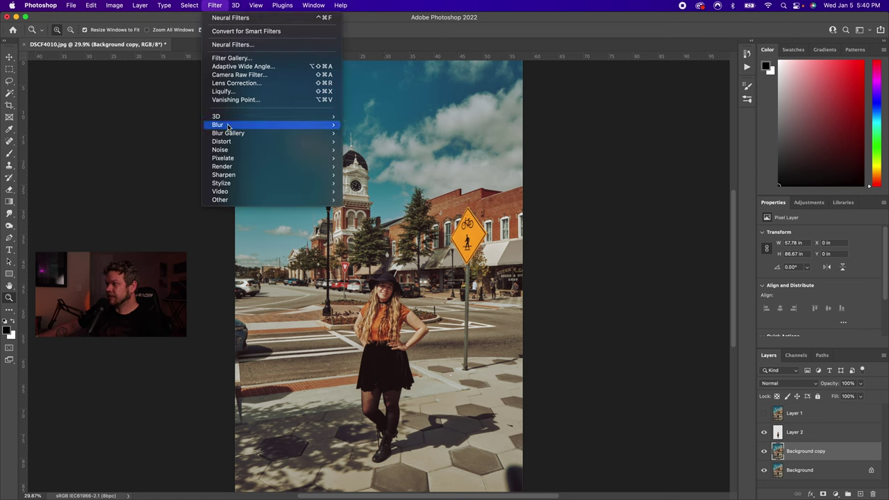
{"action": "mouse_move", "coordinate": [250, 126]}
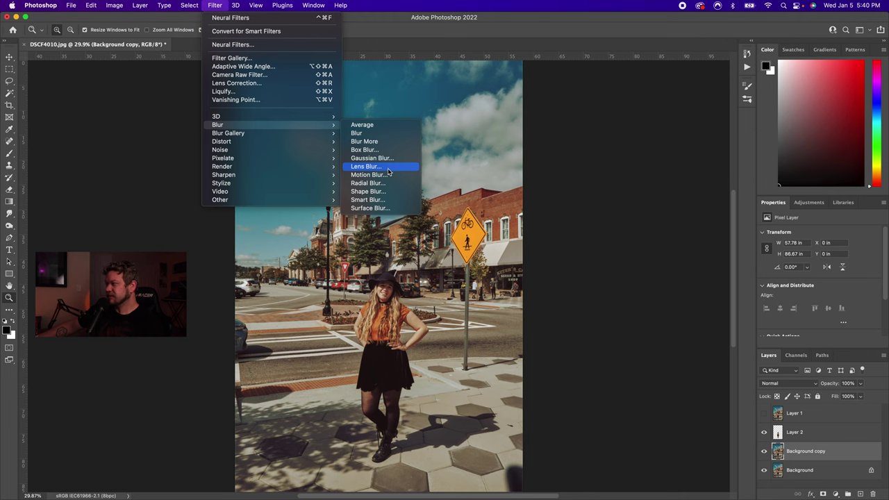
{"action": "left_click", "coordinate": [367, 167]}
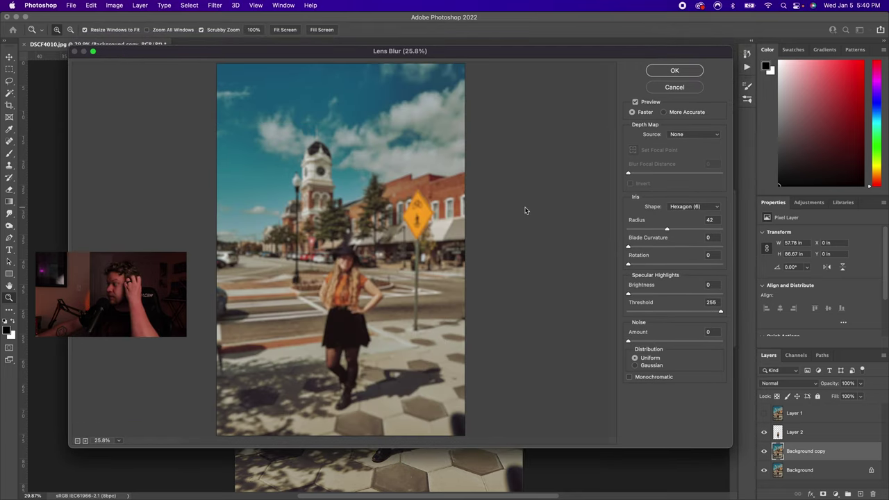
{"action": "left_click", "coordinate": [675, 70]}
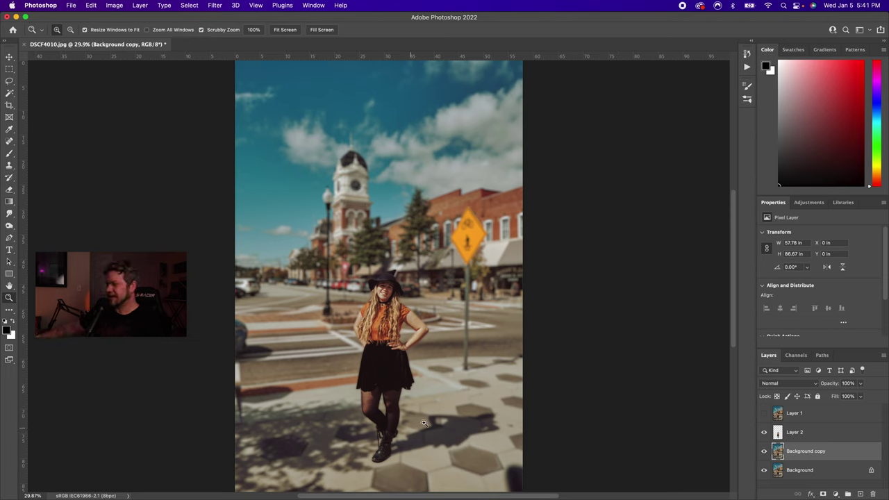
Step: Add a layer mask to Background copy and paint on it with the Brush
{"action": "left_click", "coordinate": [823, 494]}
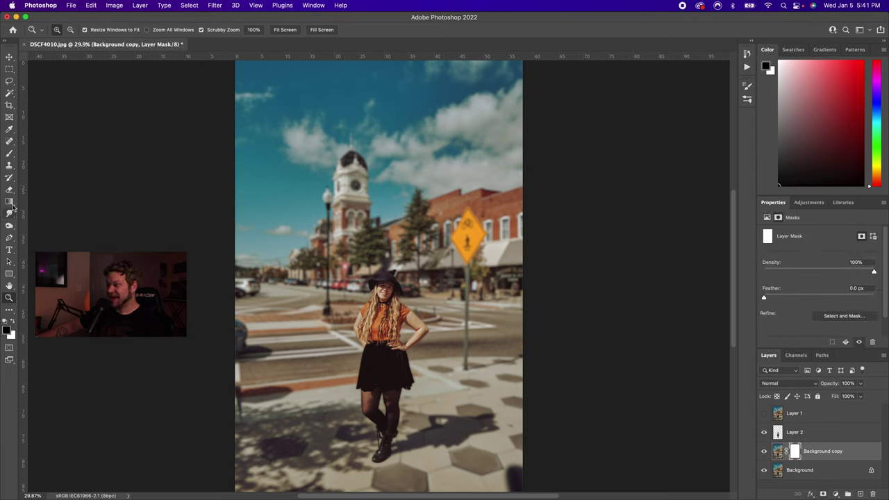
{"action": "left_click", "coordinate": [9, 152]}
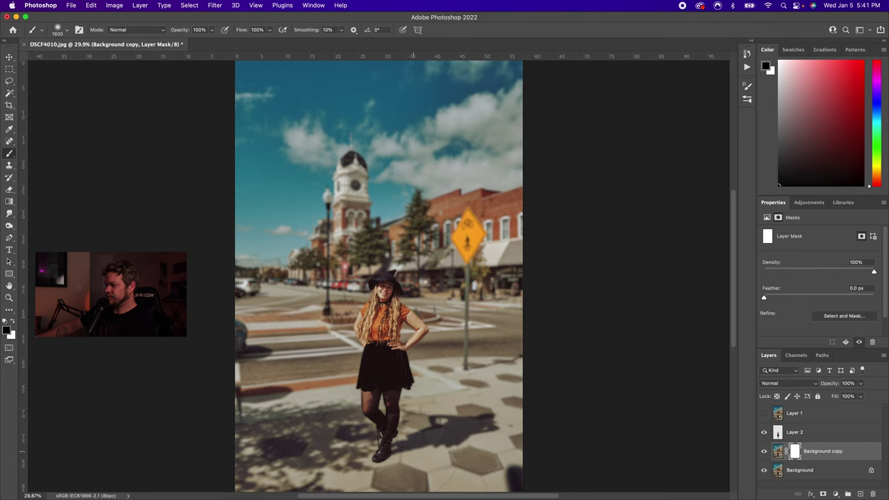
{"action": "left_click_drag", "start_coordinate": [413, 452], "coordinate": [397, 462]}
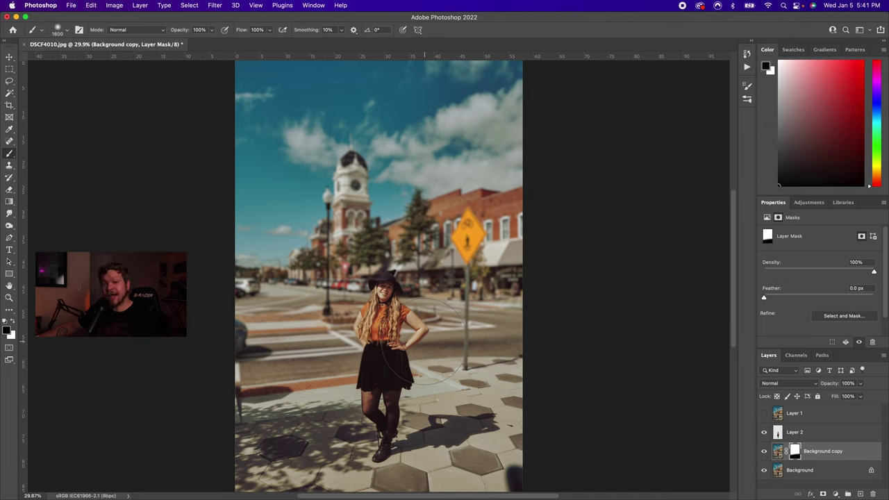
Step: Hide Background copy, show and select Layer 1 for comparison, and zoom in
{"action": "left_click", "coordinate": [765, 451]}
{"action": "left_click", "coordinate": [766, 414]}
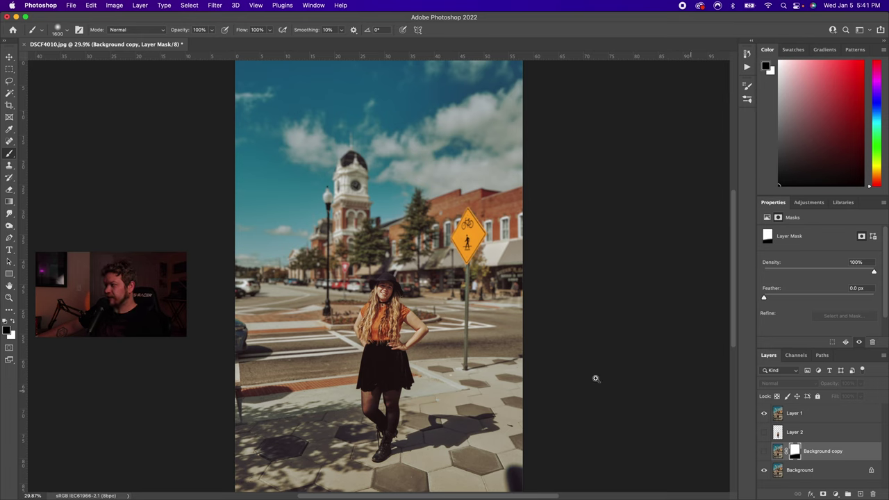
{"action": "left_click", "coordinate": [391, 276]}
{"action": "left_click", "coordinate": [445, 194]}
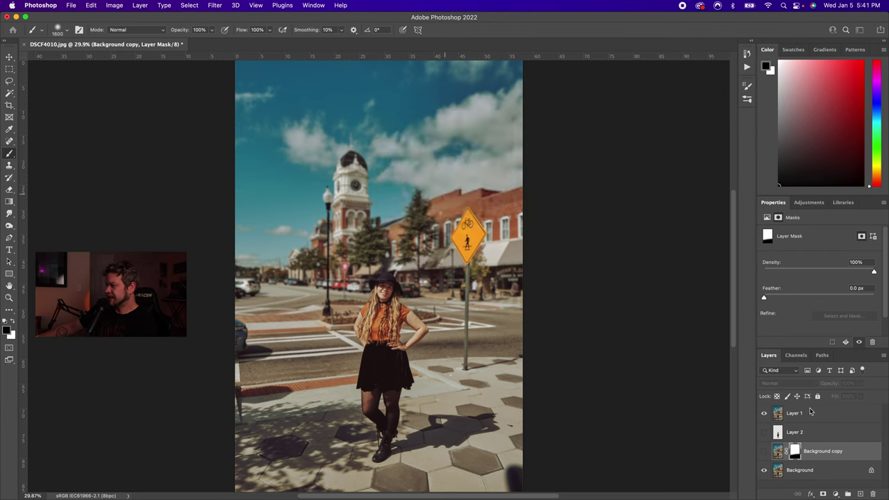
{"action": "left_click", "coordinate": [833, 414]}
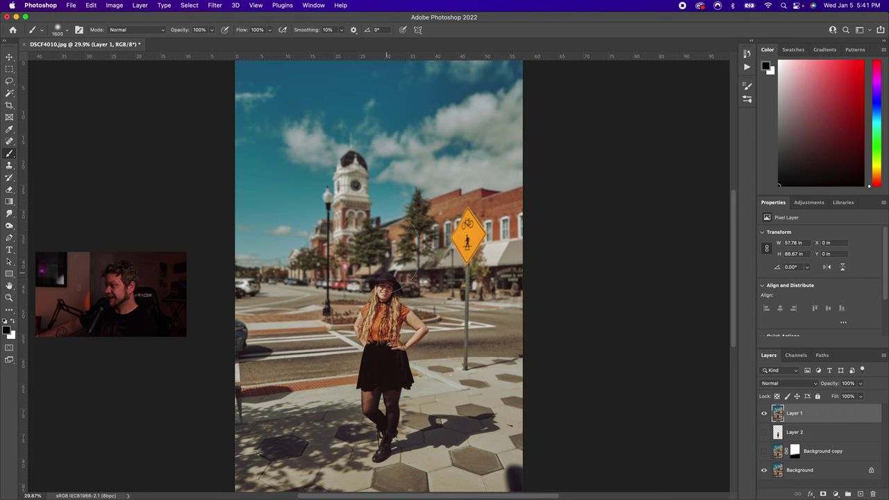
{"action": "key", "text": "z"}
{"action": "key", "text": "super+1"}
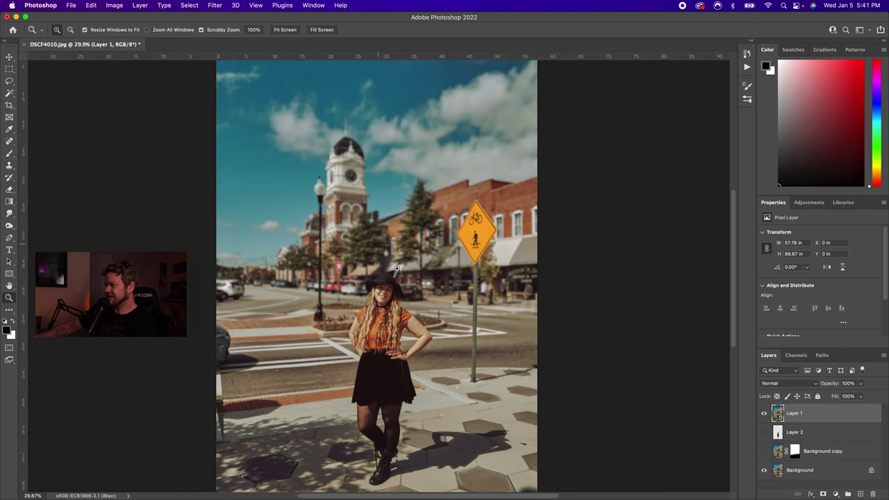